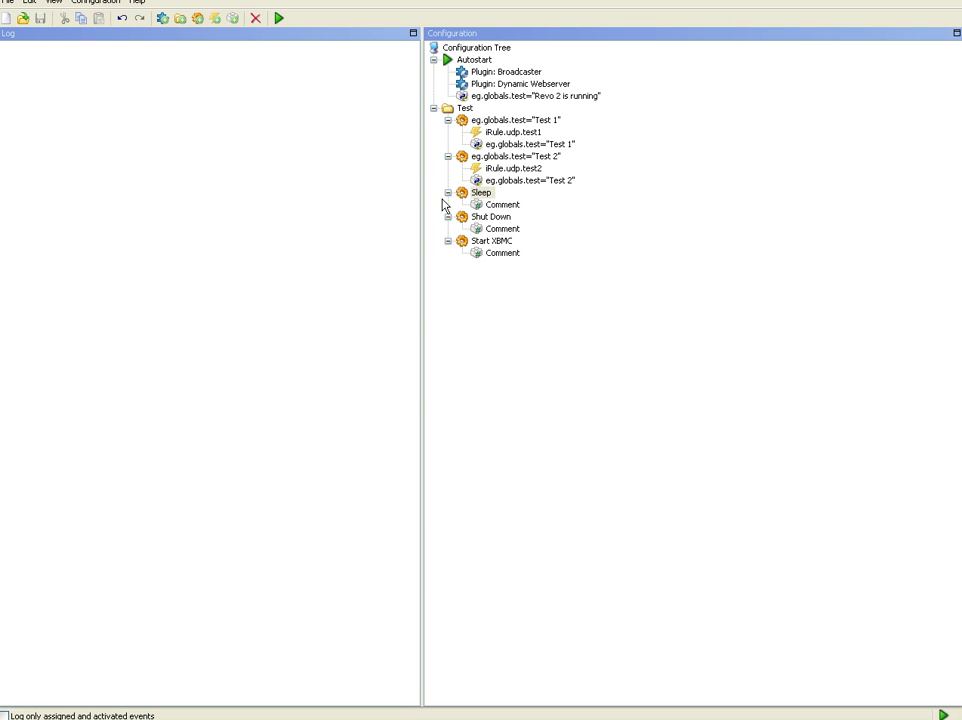
Add the Stand By power management action to the Sleep macro without forcing programs to close.
click(234, 22)
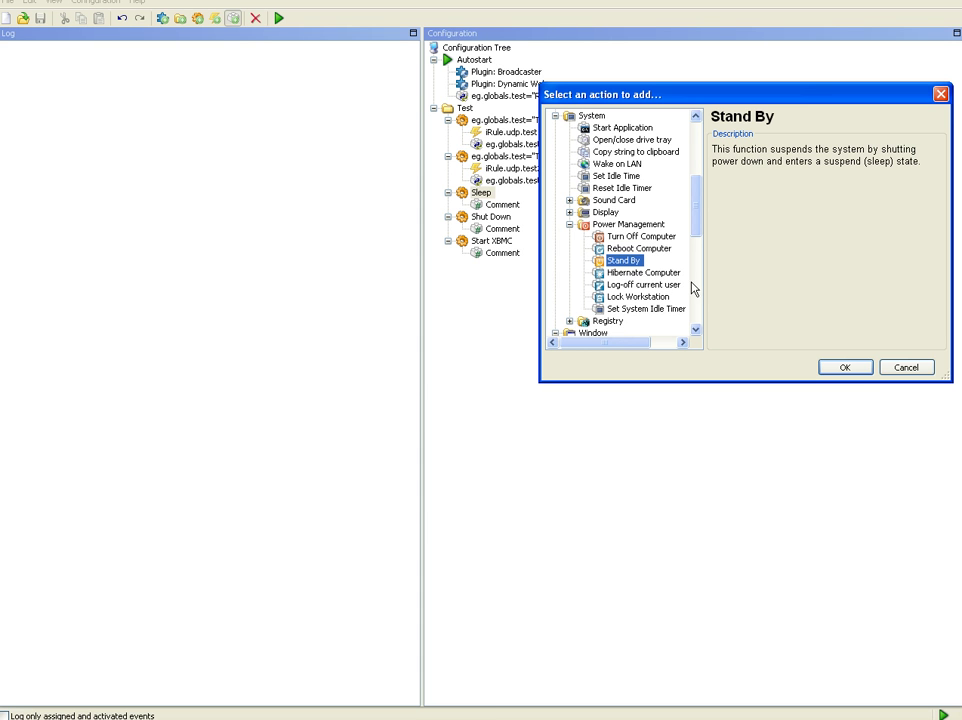
click(849, 369)
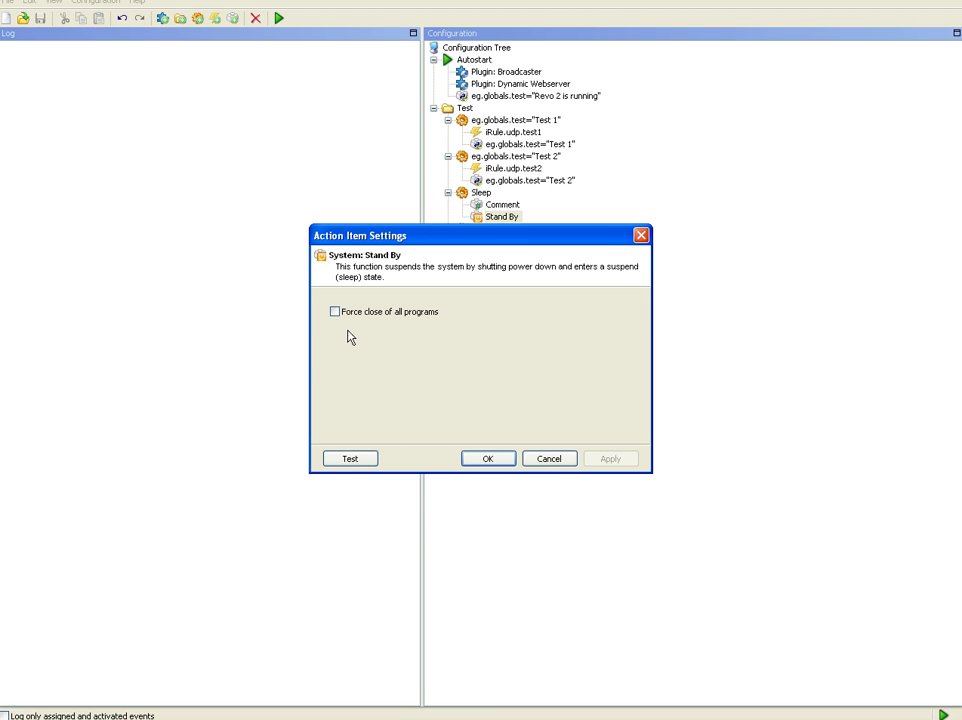
click(489, 458)
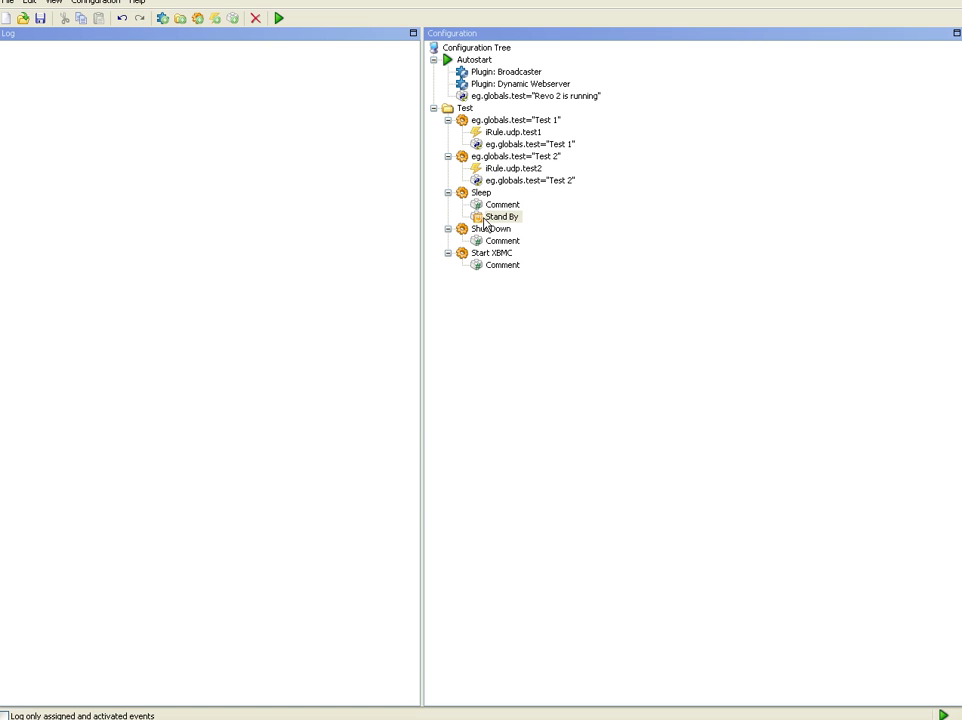
Add a Python Command action to the Sleep macro with the statement eg.globals.test="Entering sleep state".
click(234, 19)
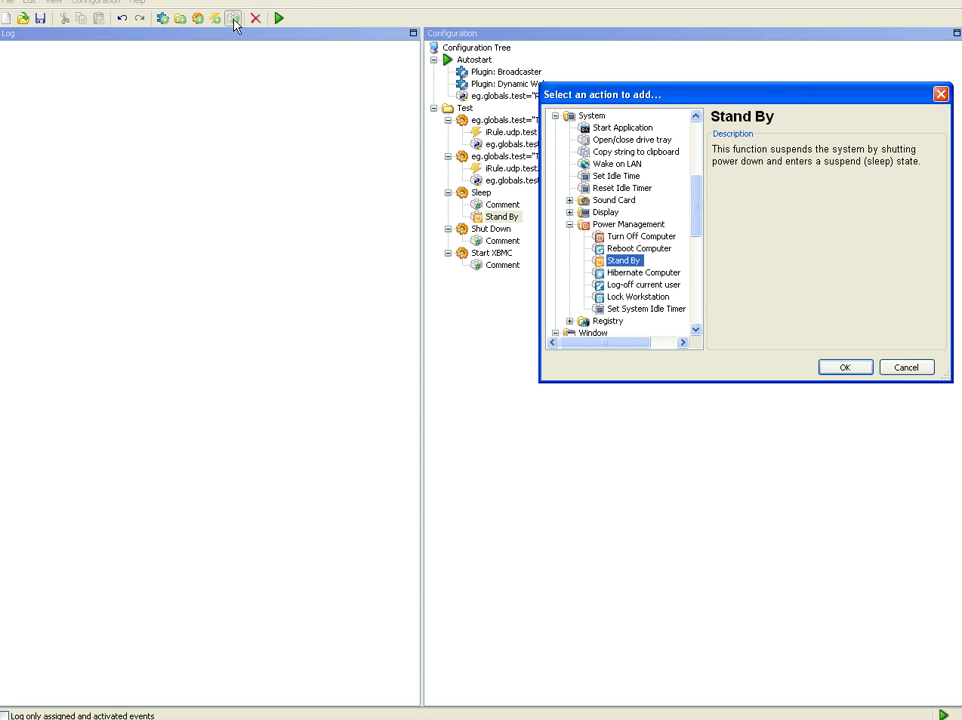
drag(694, 200, 696, 118)
click(614, 130)
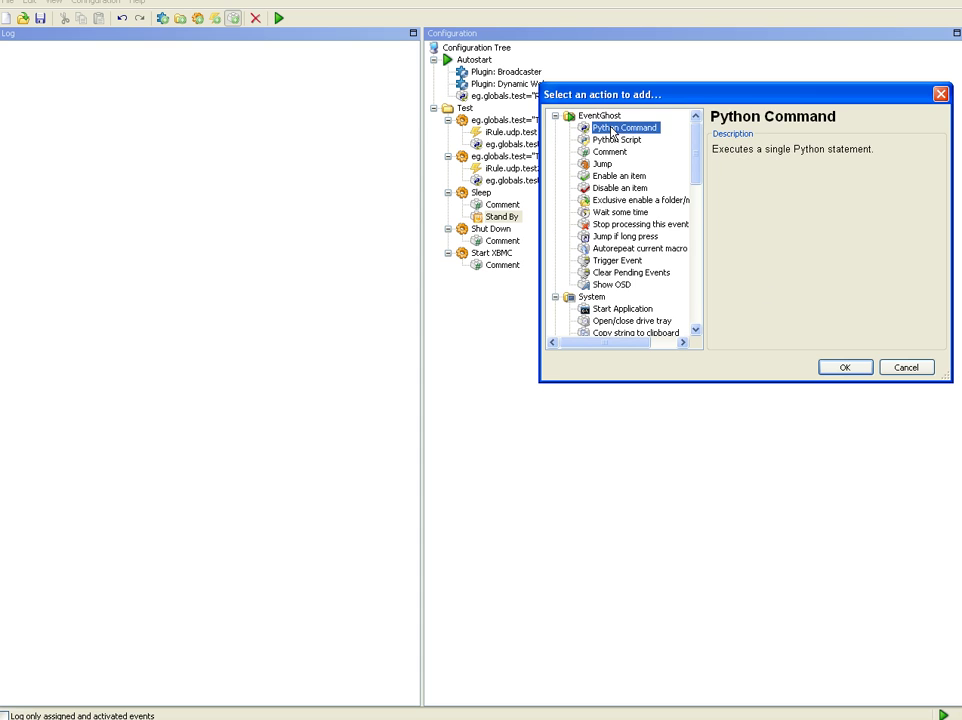
click(842, 368)
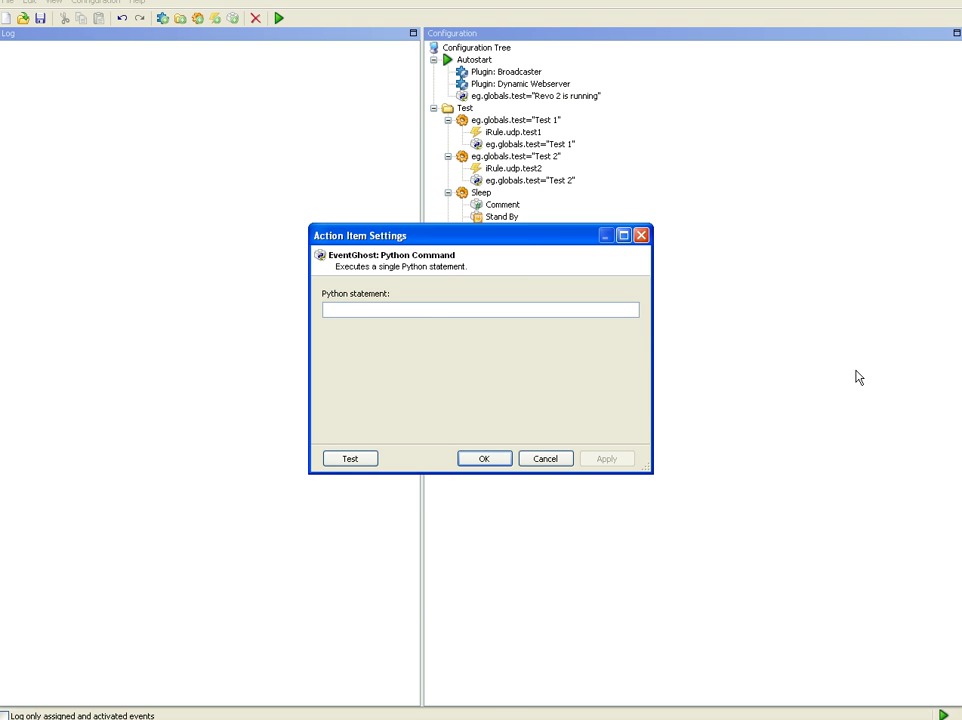
text(eg.glob)
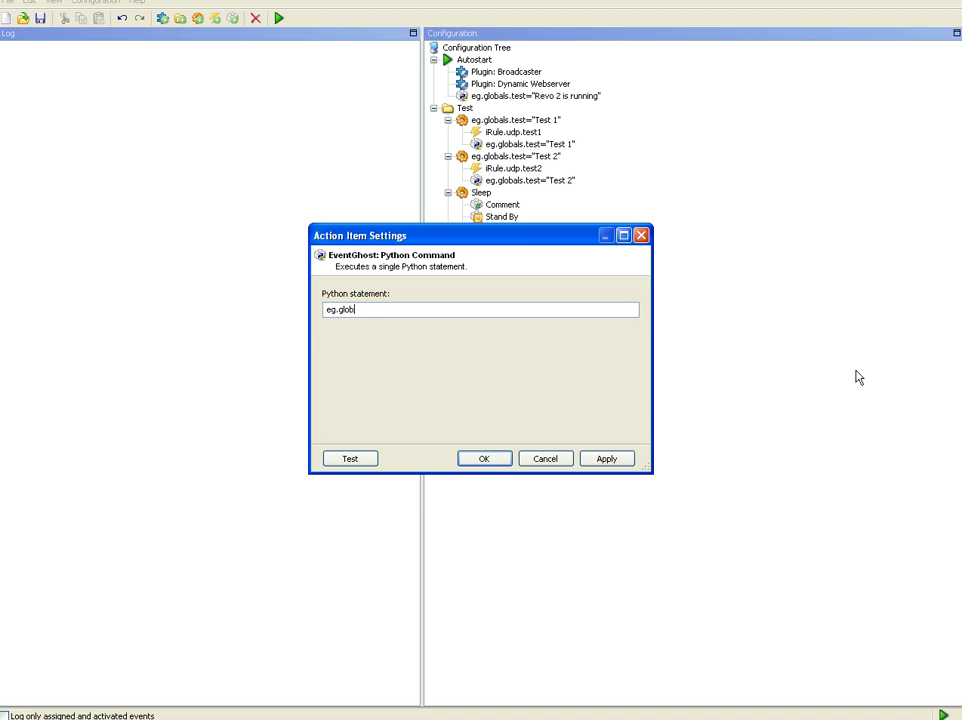
text(asl)
key(BackSpace)
key(BackSpace)
text(als.test="Enteri)
text(ng sleep state)
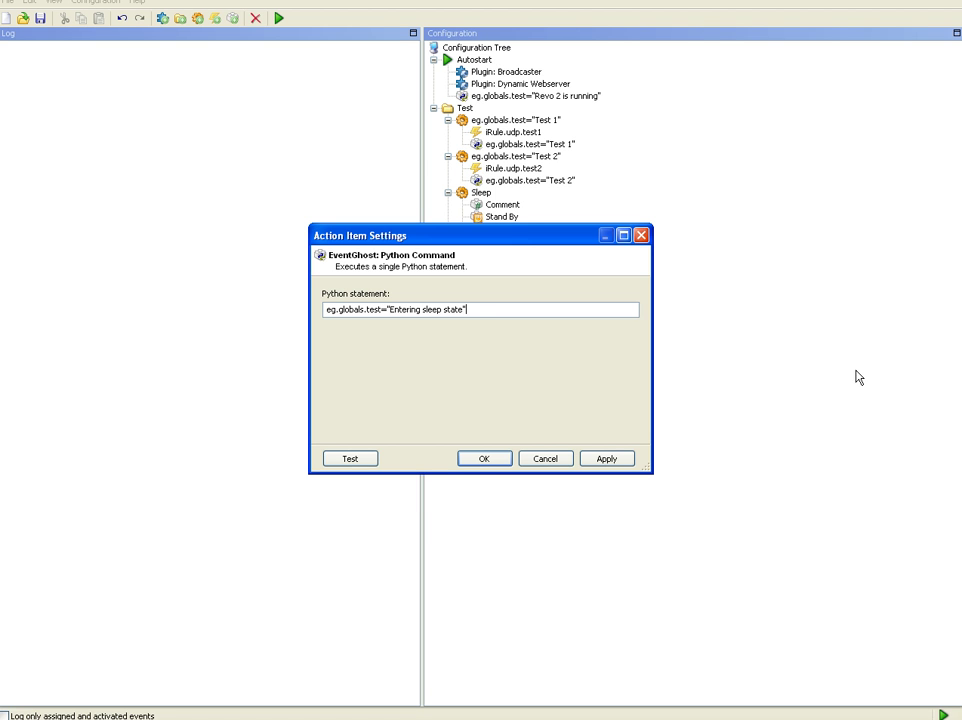
click(476, 461)
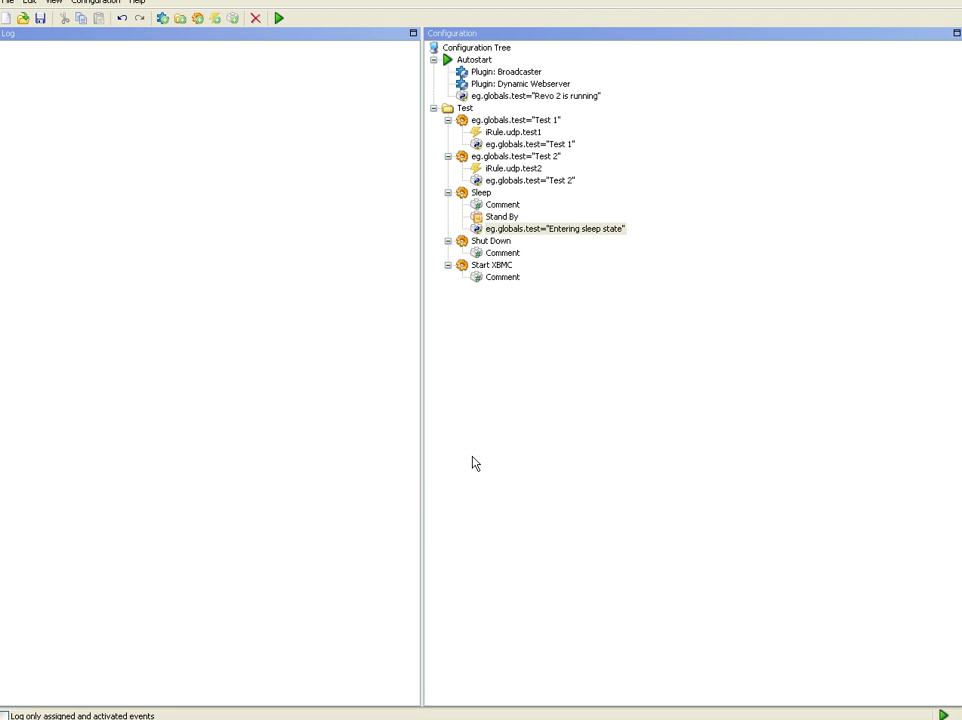
Add the Turn Off Computer power management action to the Shut Down macro without forcing programs to close.
click(505, 242)
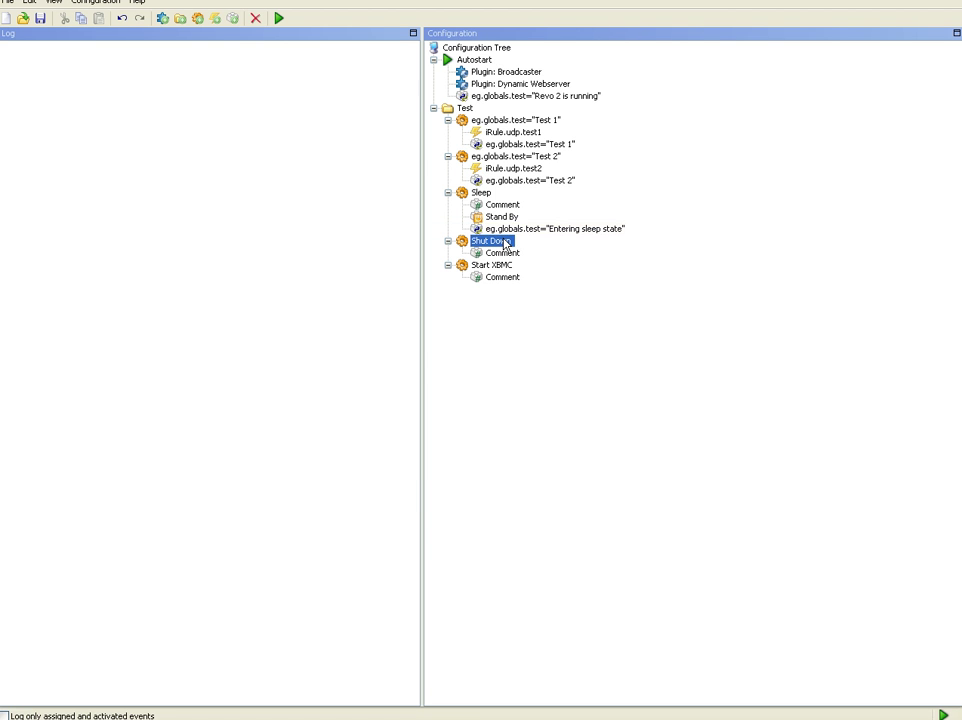
click(233, 18)
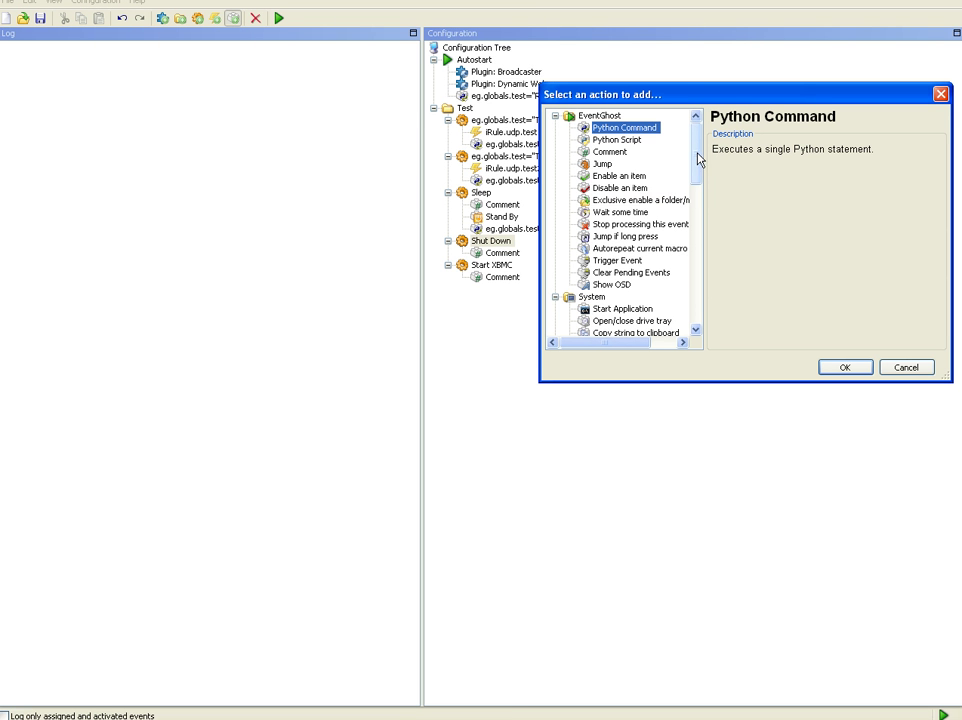
click(695, 300)
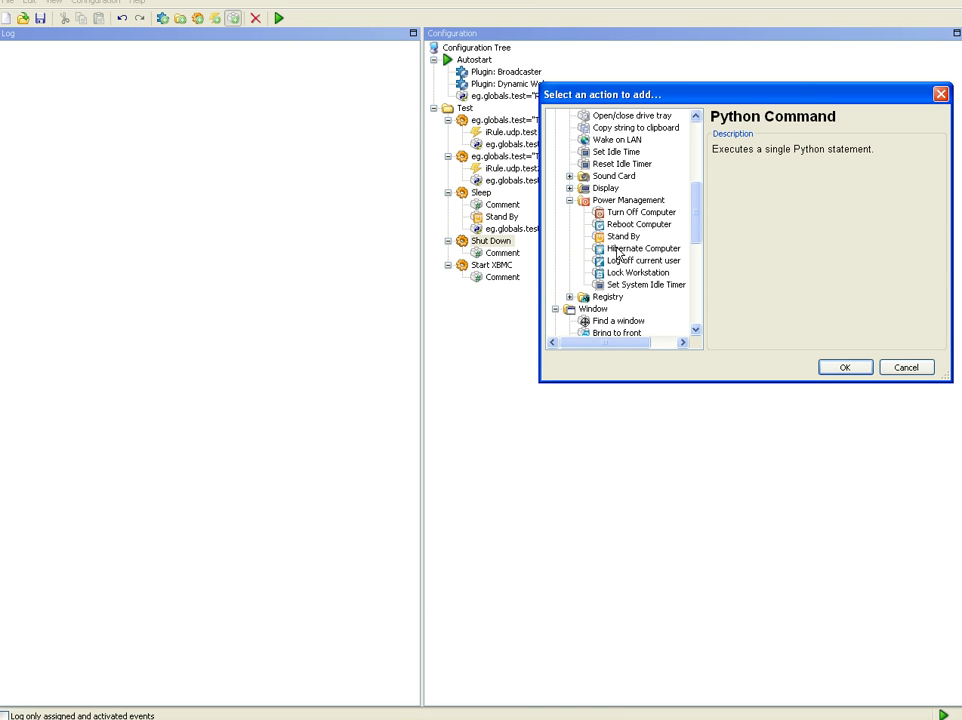
click(614, 213)
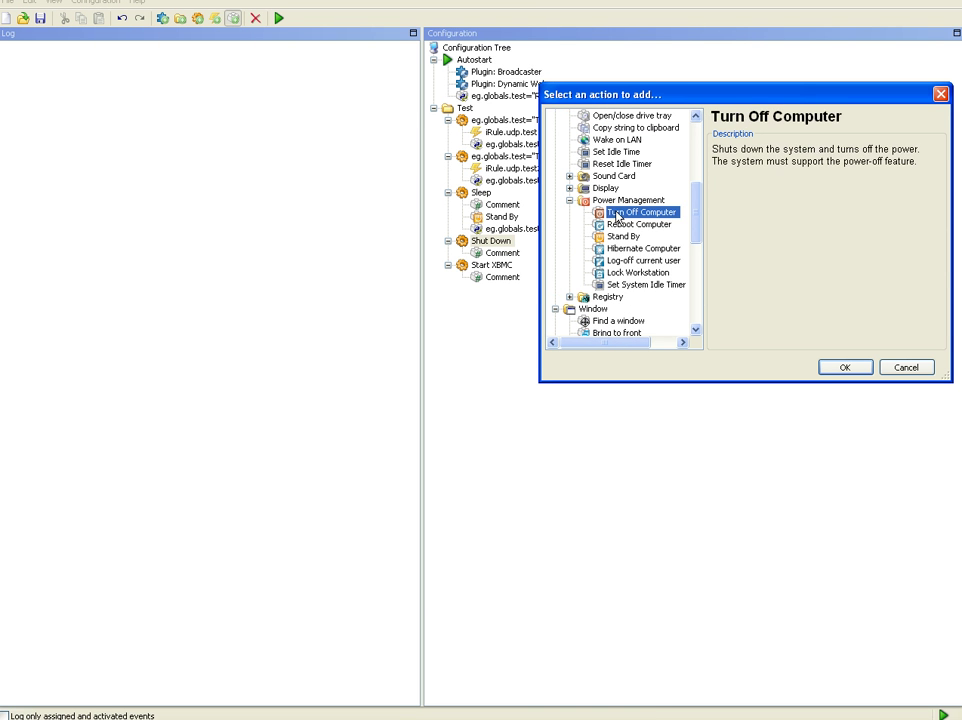
click(838, 368)
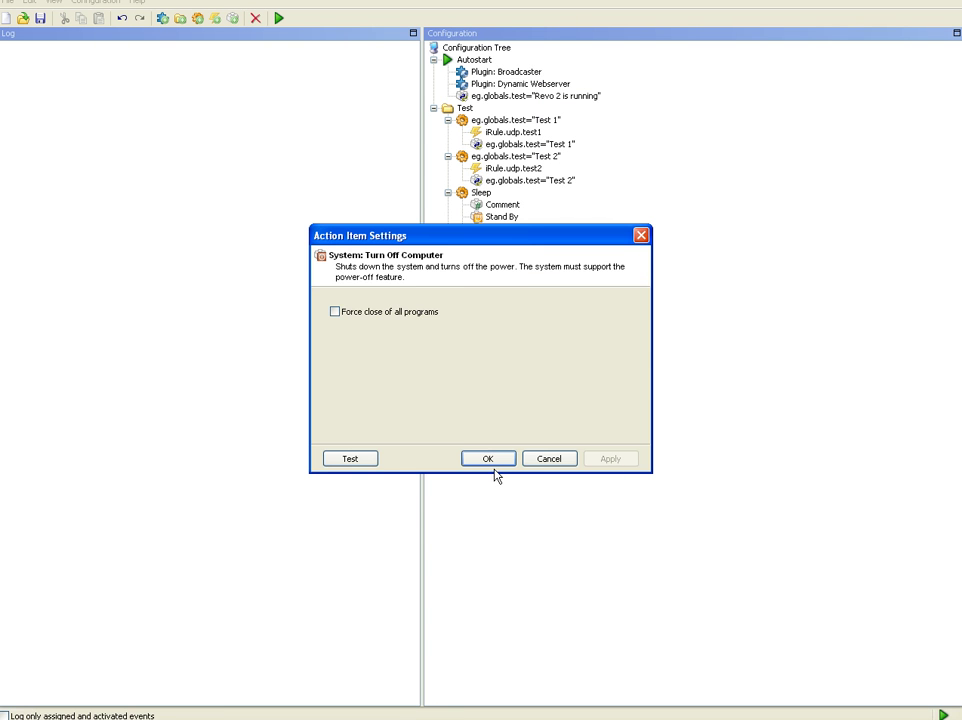
click(490, 460)
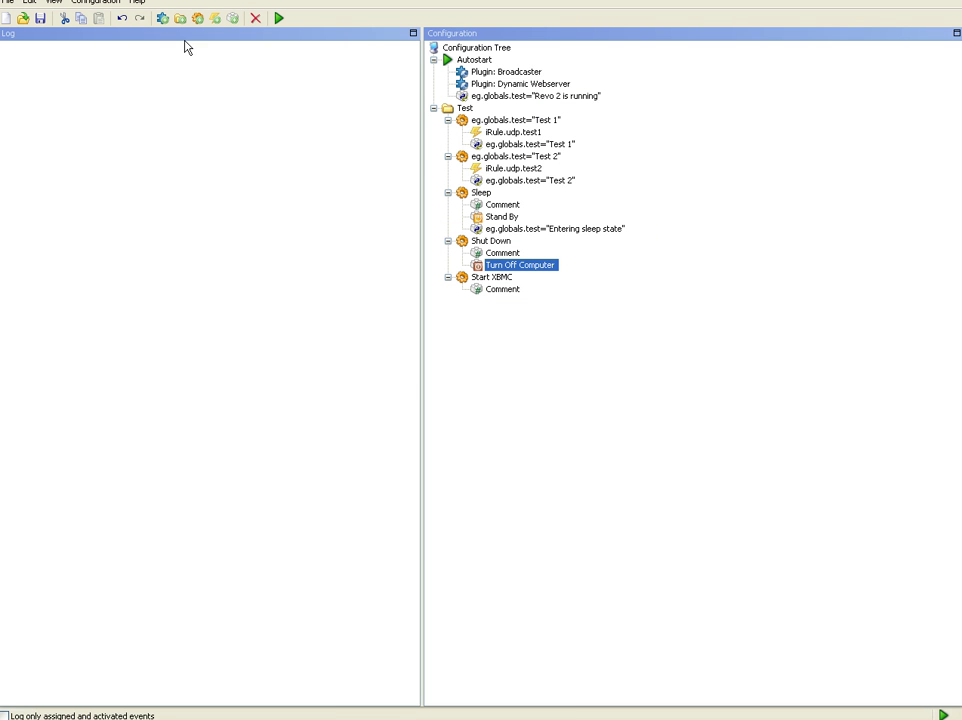
Add a Python Command action to the Shut Down macro with the statement eg.globals.test="Shutting down".
click(232, 19)
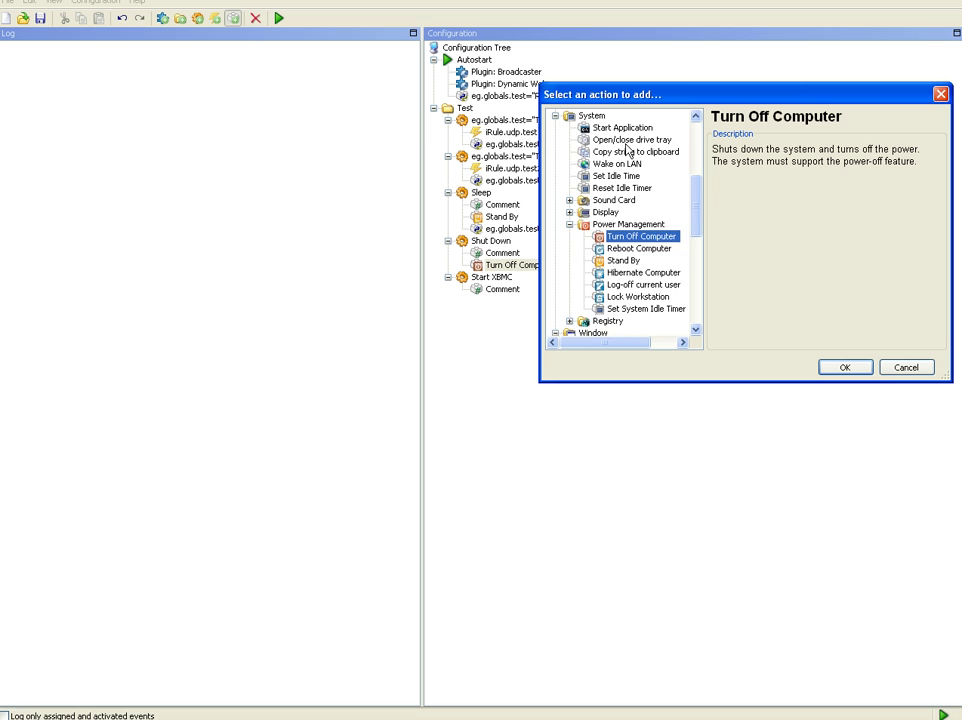
drag(693, 217, 683, 135)
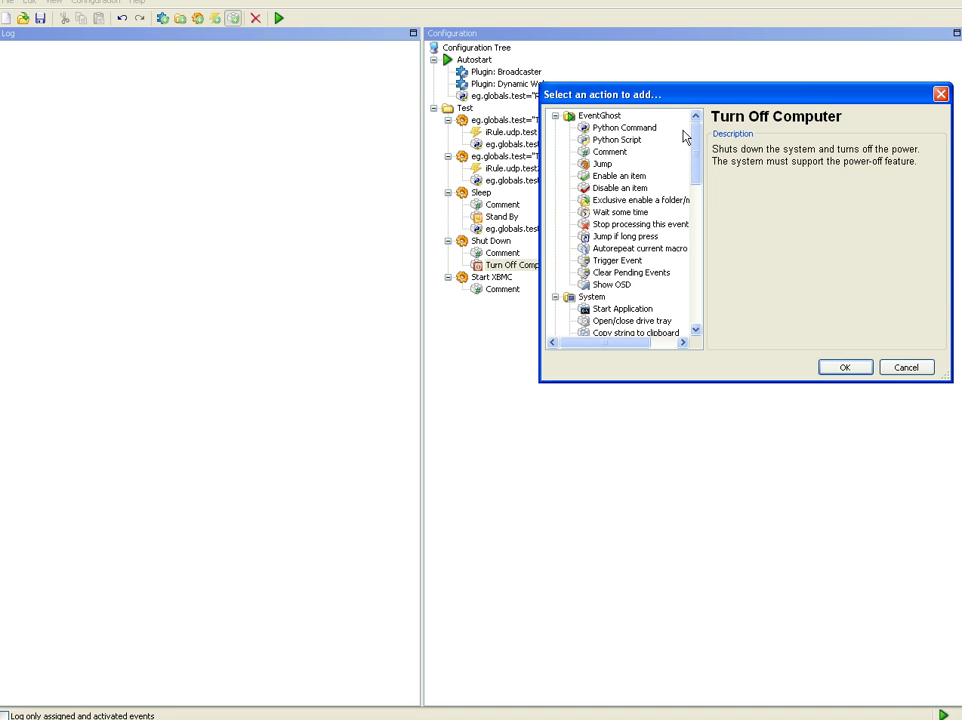
click(625, 128)
click(844, 367)
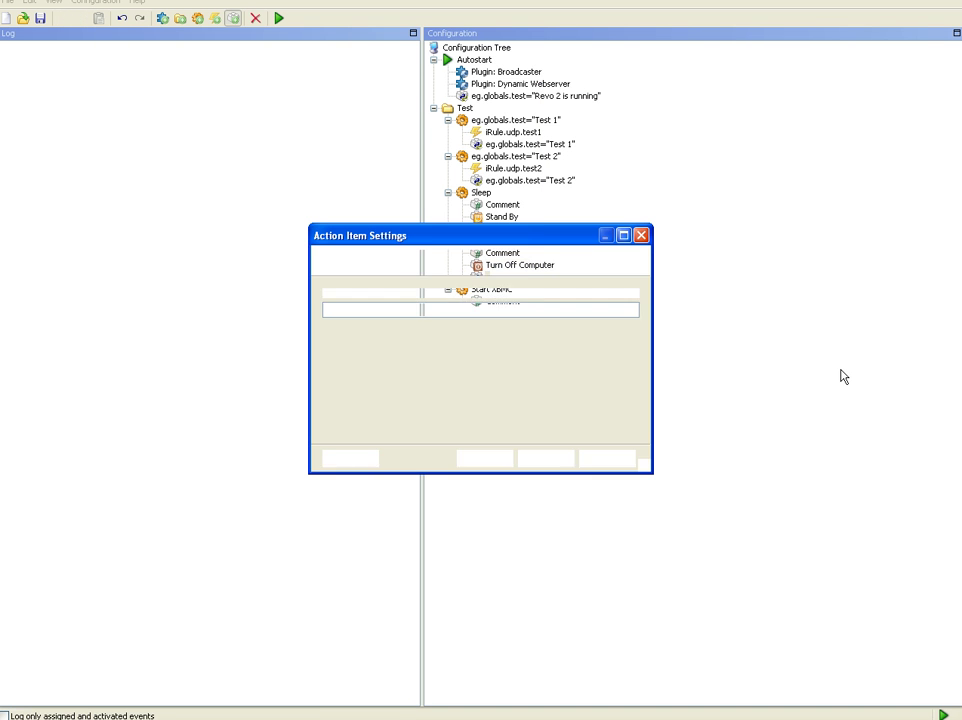
text(eg.globals)
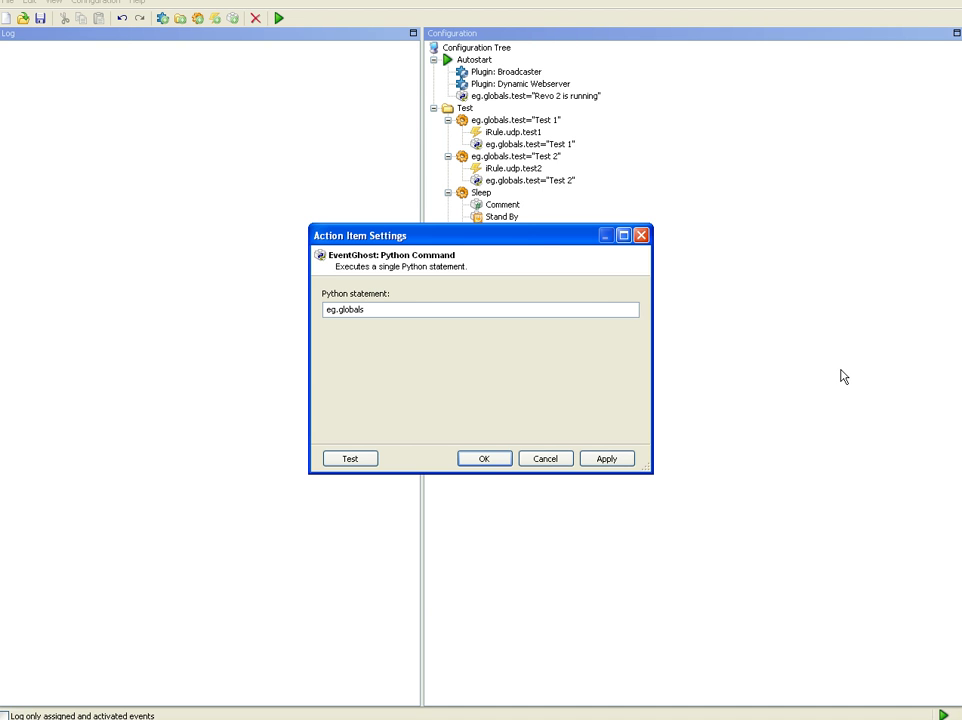
text(.test="Shutting down)
click(501, 464)
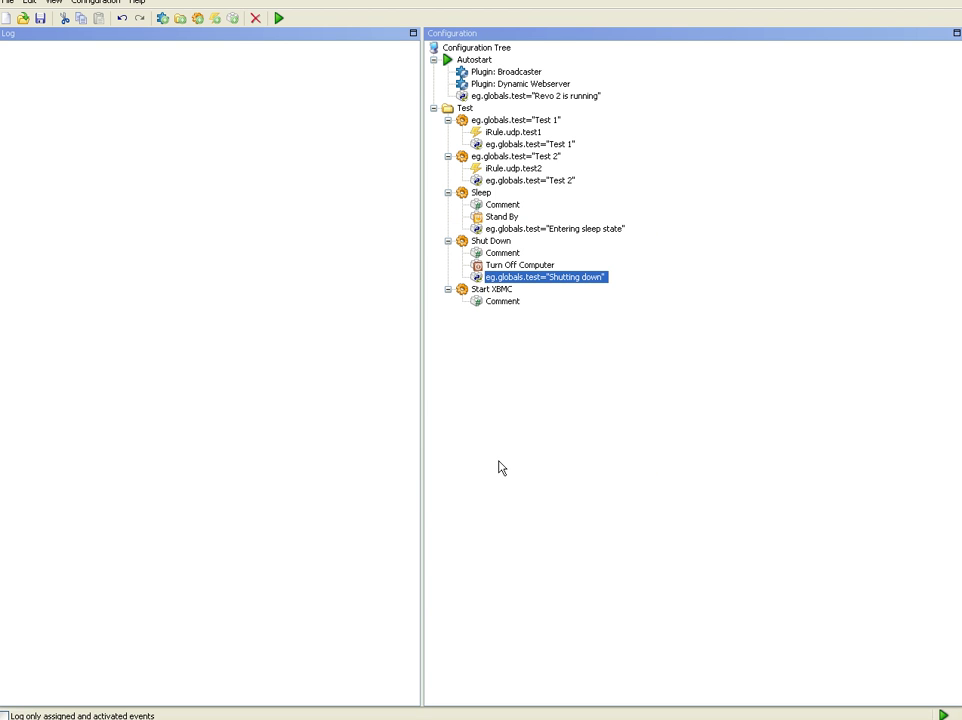
Add a Start Application action to the Start XBMC macro with notepad.exe as the executable.
click(491, 289)
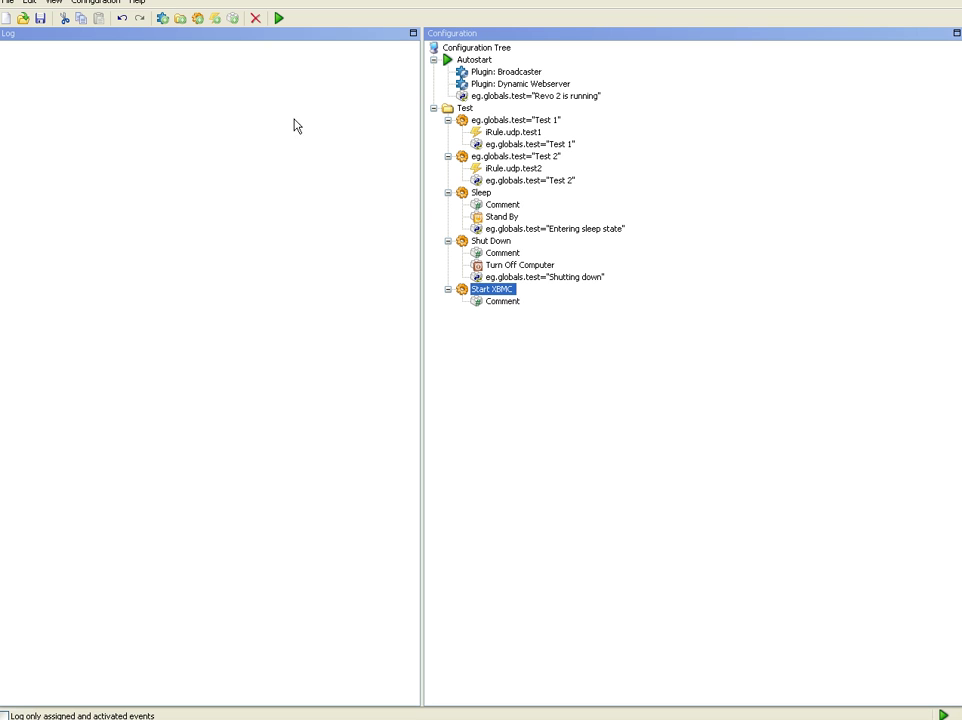
click(233, 18)
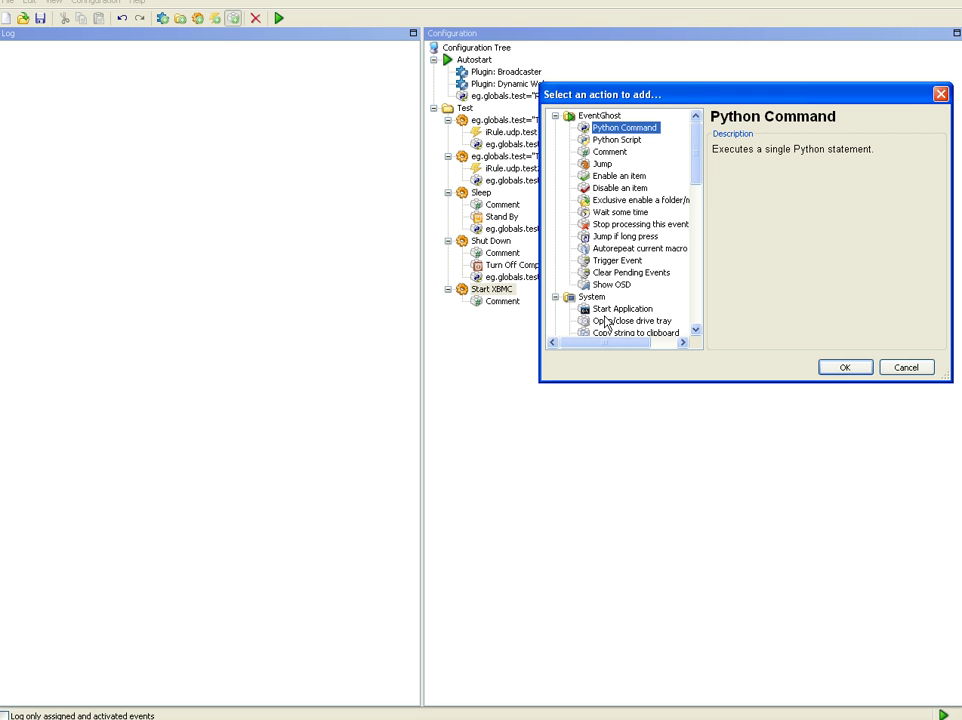
click(697, 330)
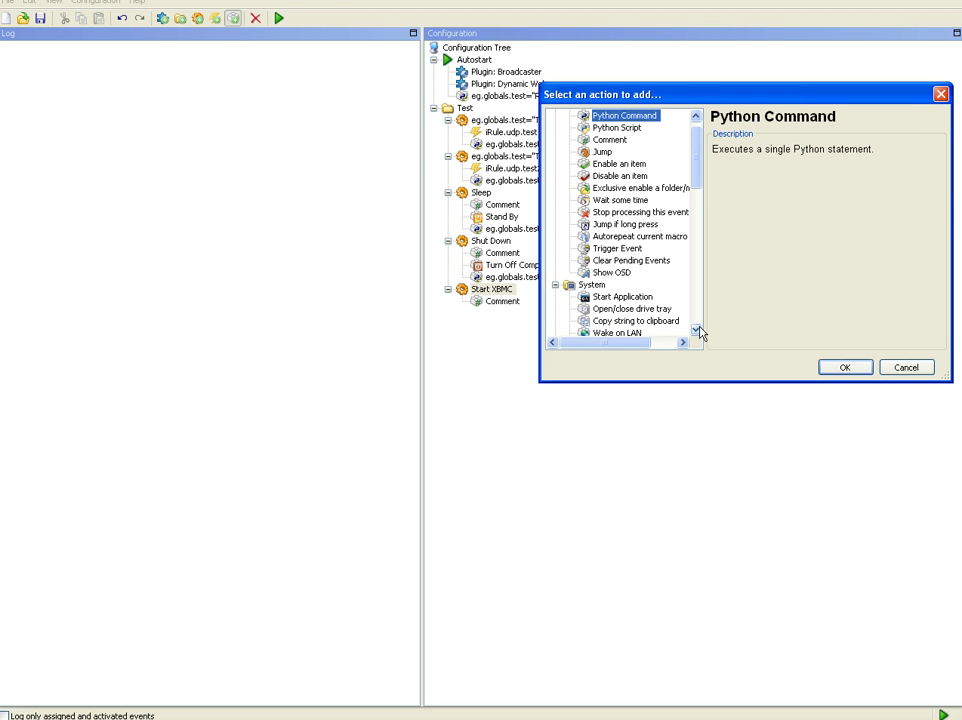
drag(697, 330, 704, 172)
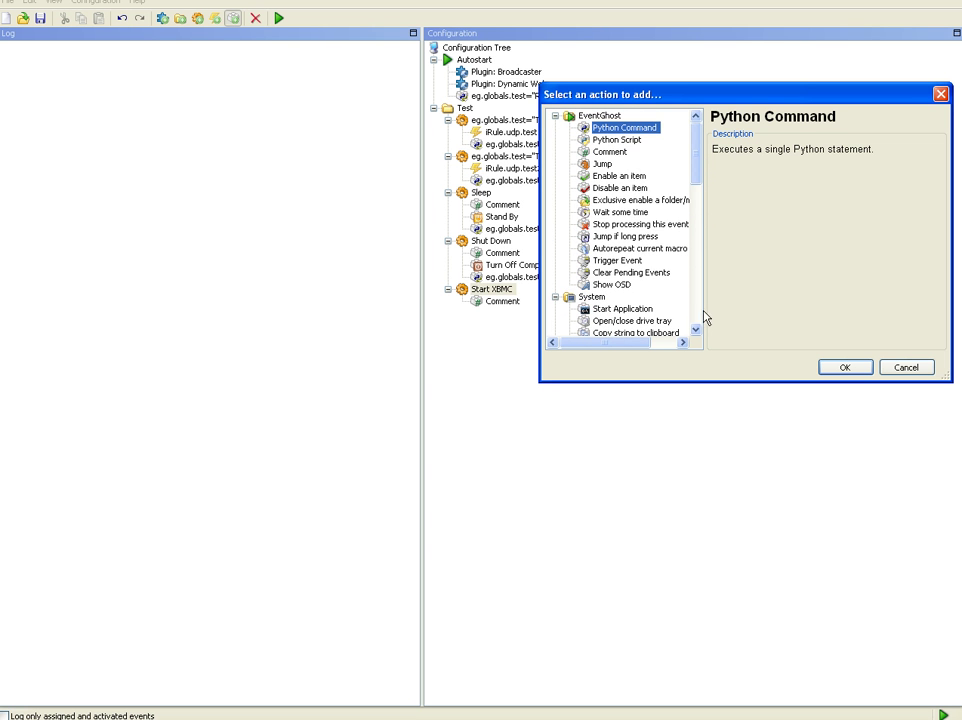
click(615, 309)
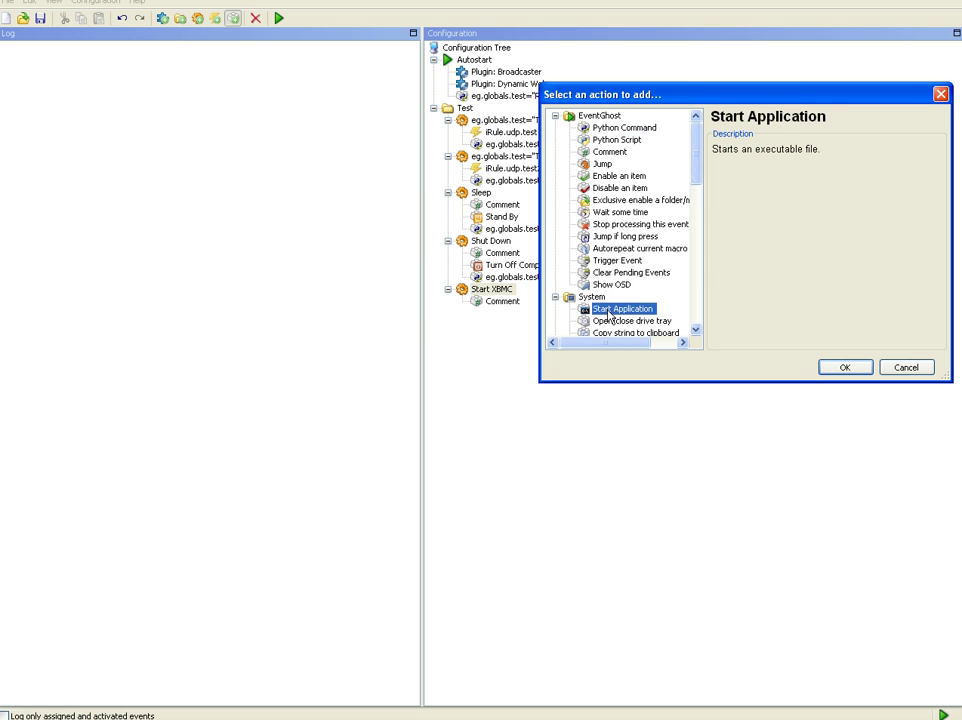
click(834, 370)
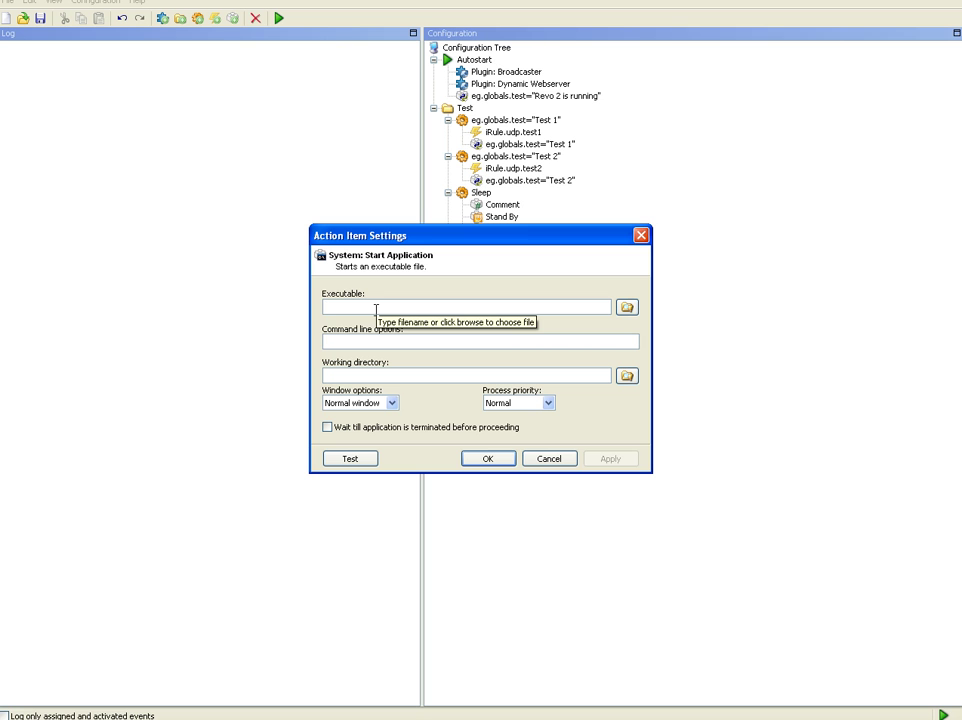
text(notepad)
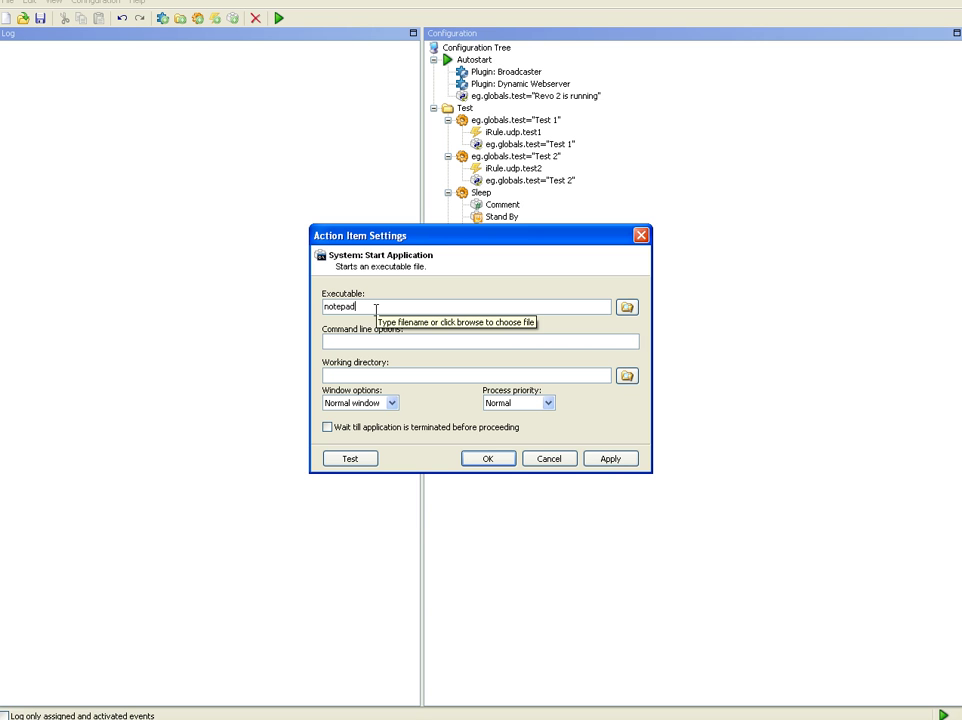
text(.exe)
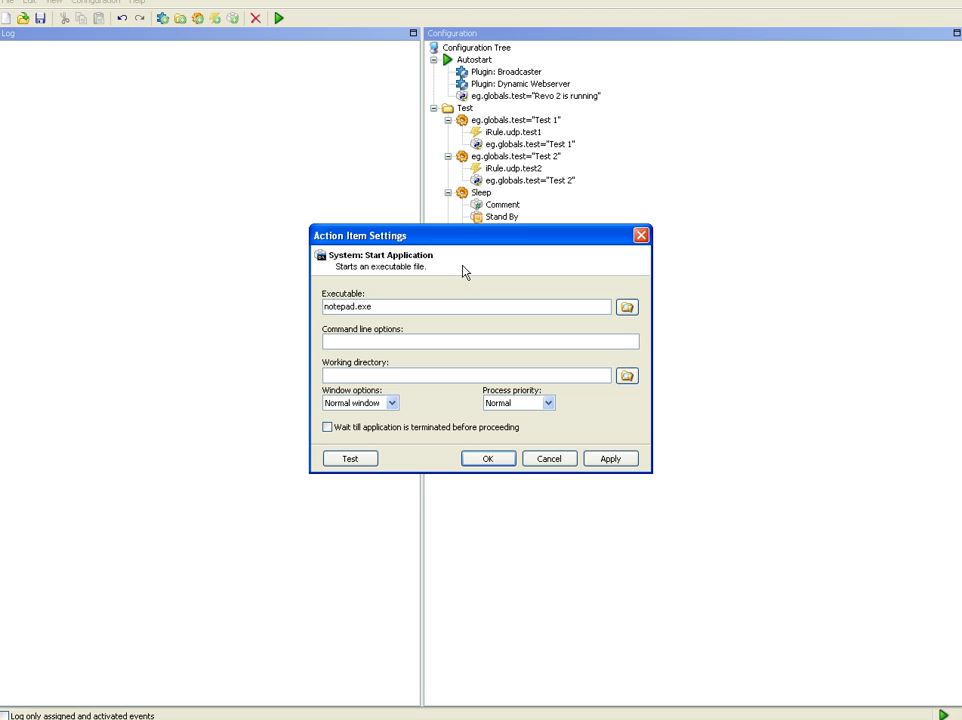
click(485, 459)
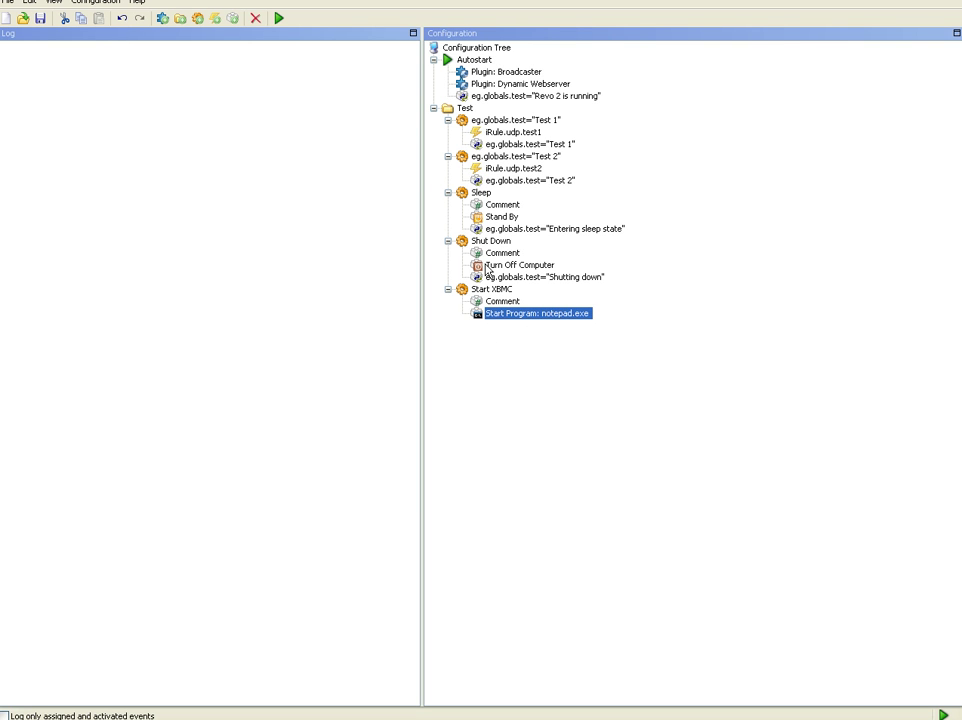
Execute the Start XBMC macro as a test and close the Notepad window.
click(492, 290)
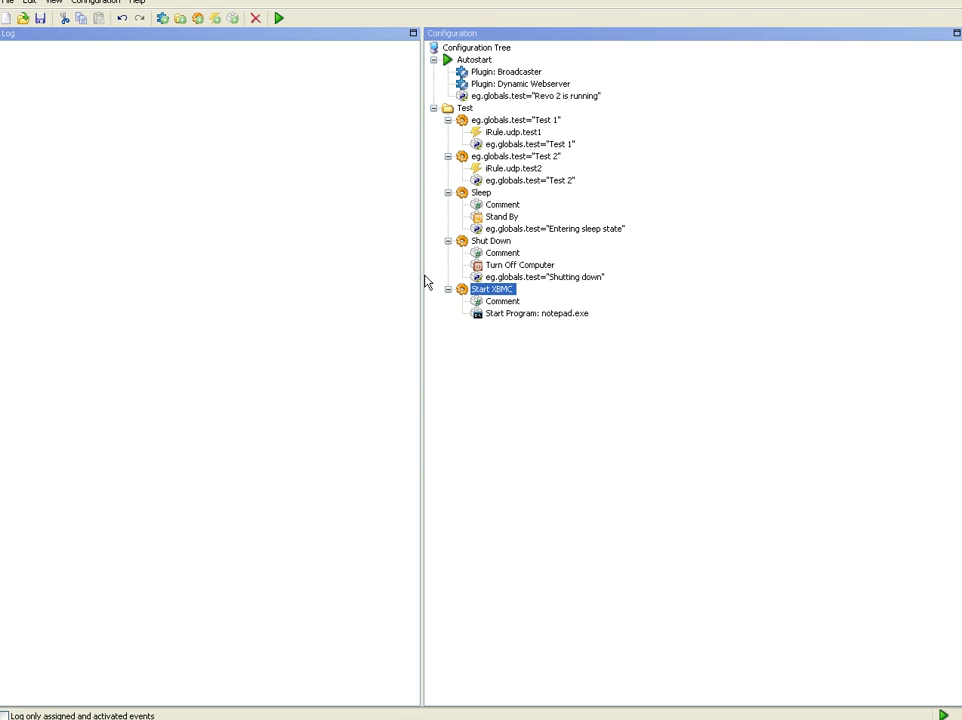
click(280, 19)
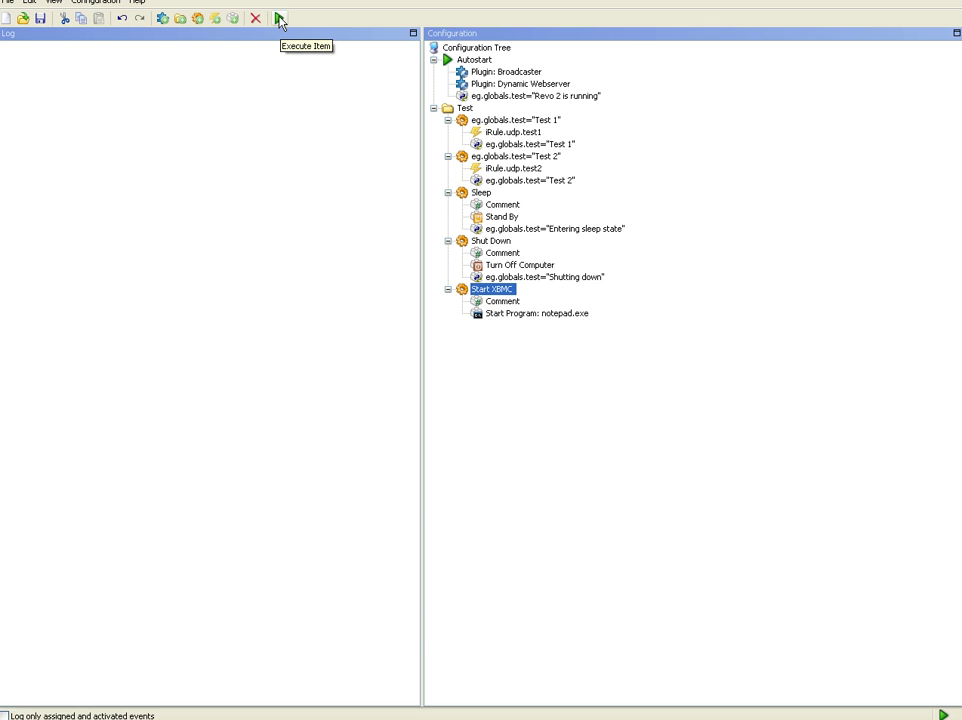
click(280, 19)
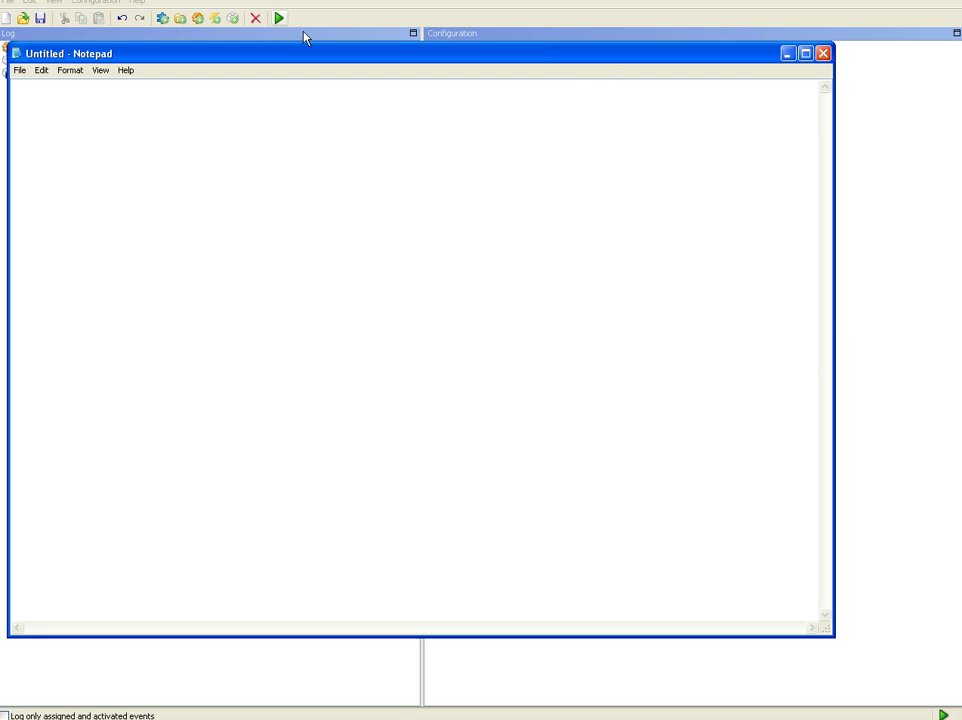
click(823, 55)
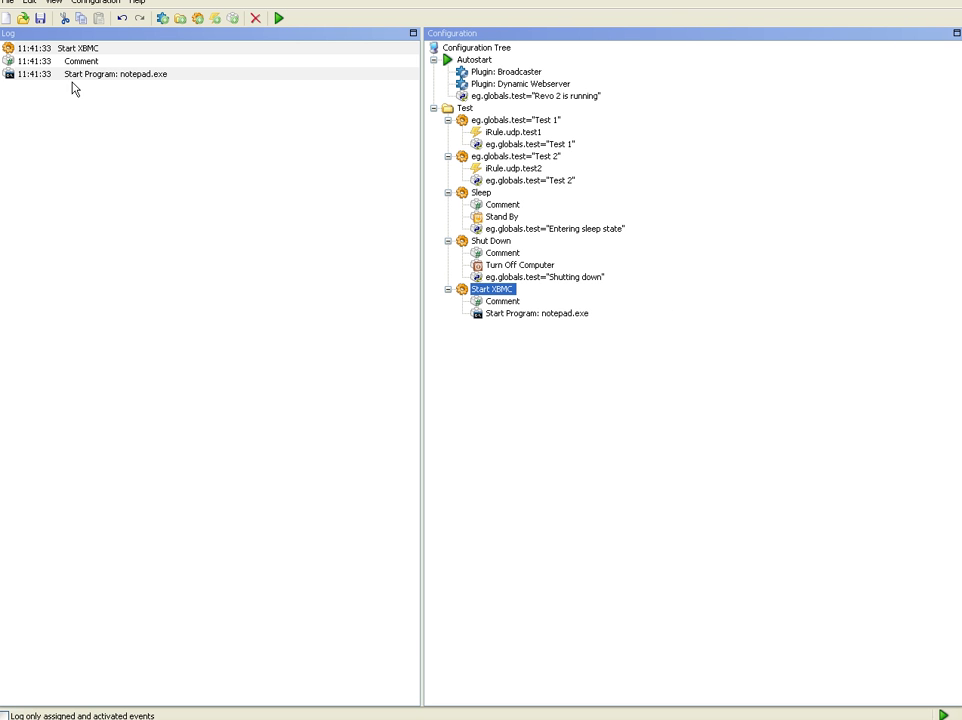
Save the configuration and assign the logged iRule.udp.StartXBMC event to the Start XBMC macro.
click(40, 18)
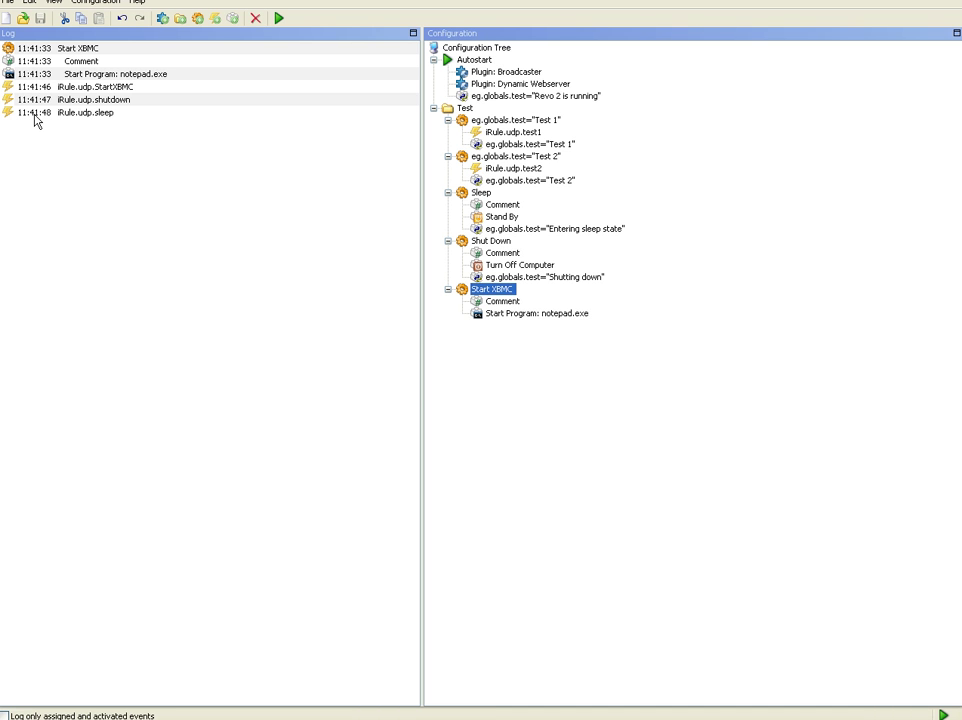
drag(79, 90, 492, 308)
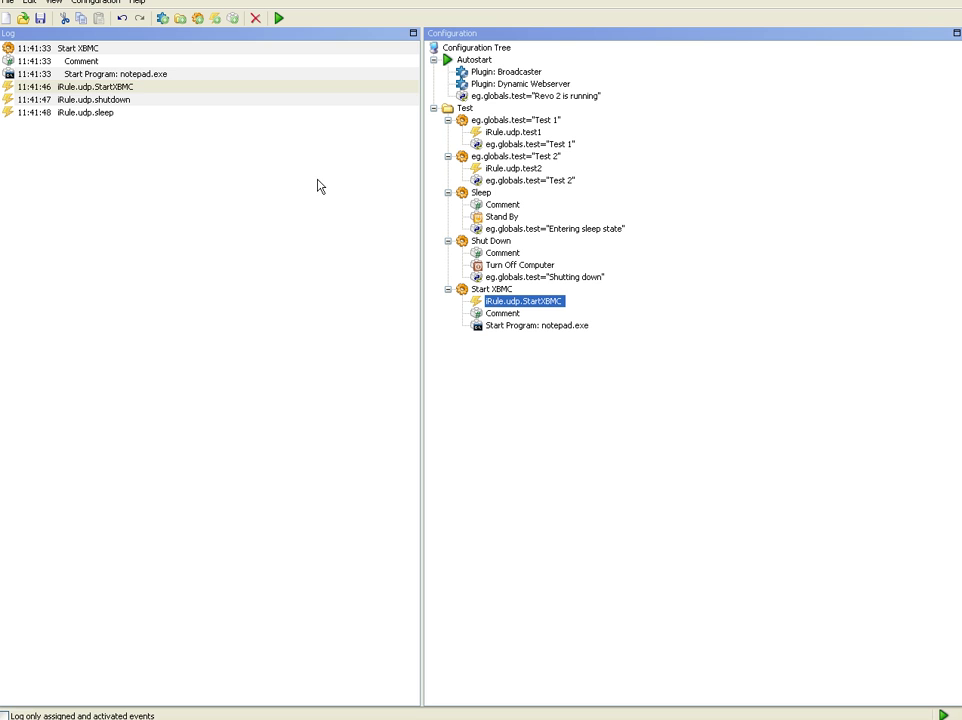
Assign the logged iRule.udp.shutdown event to the Shut Down macro and iRule.udp.sleep to the Sleep macro, and save the configuration.
drag(92, 100, 490, 256)
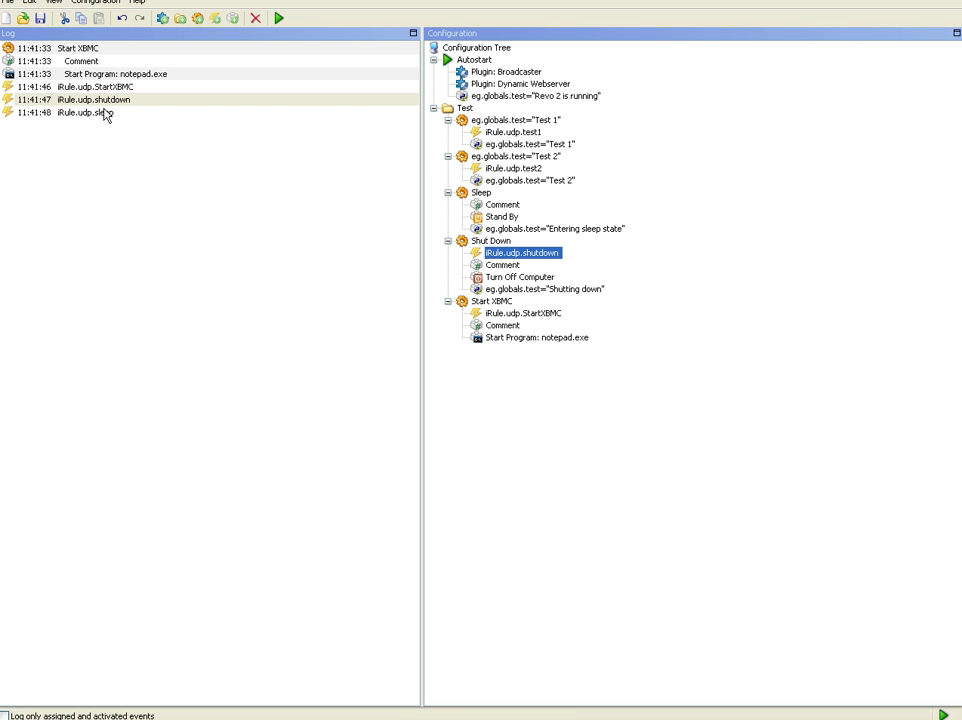
drag(105, 115, 491, 219)
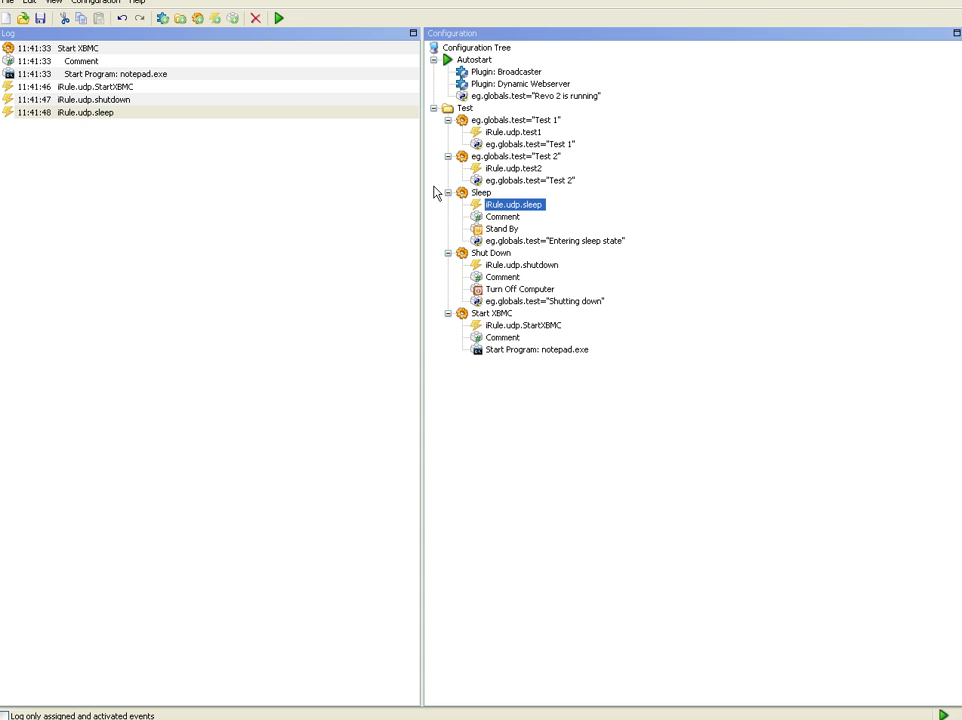
click(40, 19)
Add a Python Command action after the notepad.exe action in the Start XBMC macro with the statement eg.globals.test="Starting XBMC".
click(498, 352)
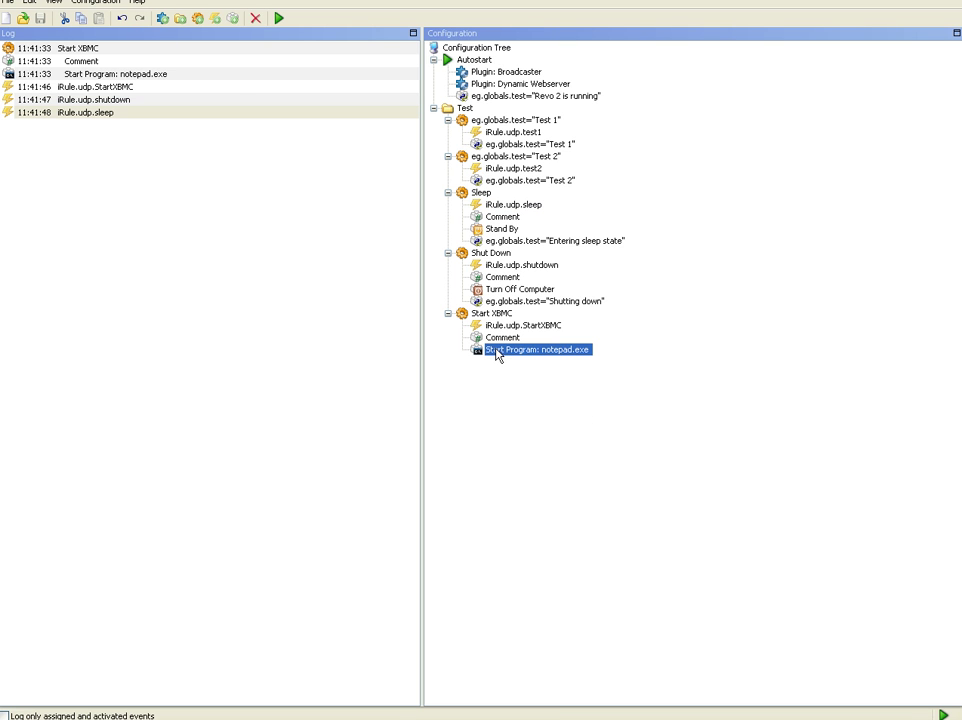
click(233, 19)
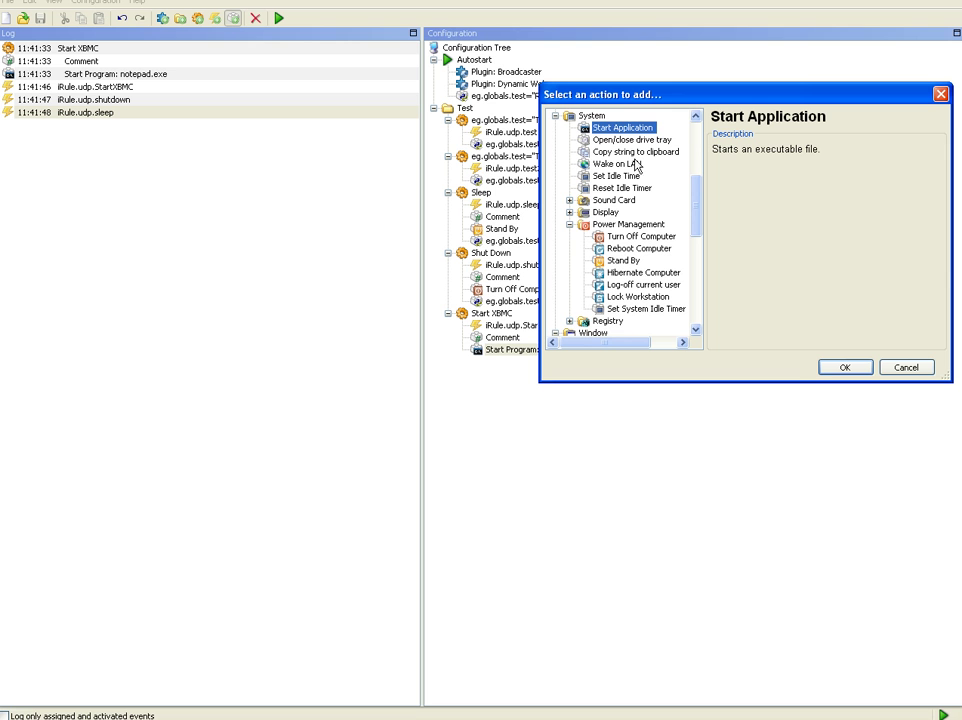
click(697, 135)
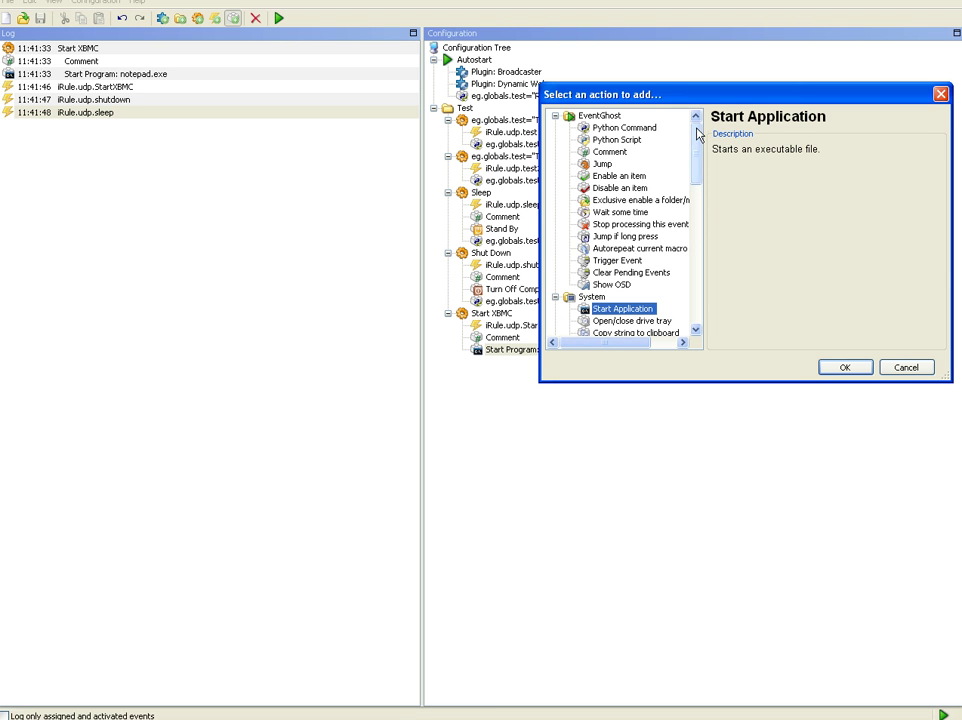
click(622, 130)
click(829, 367)
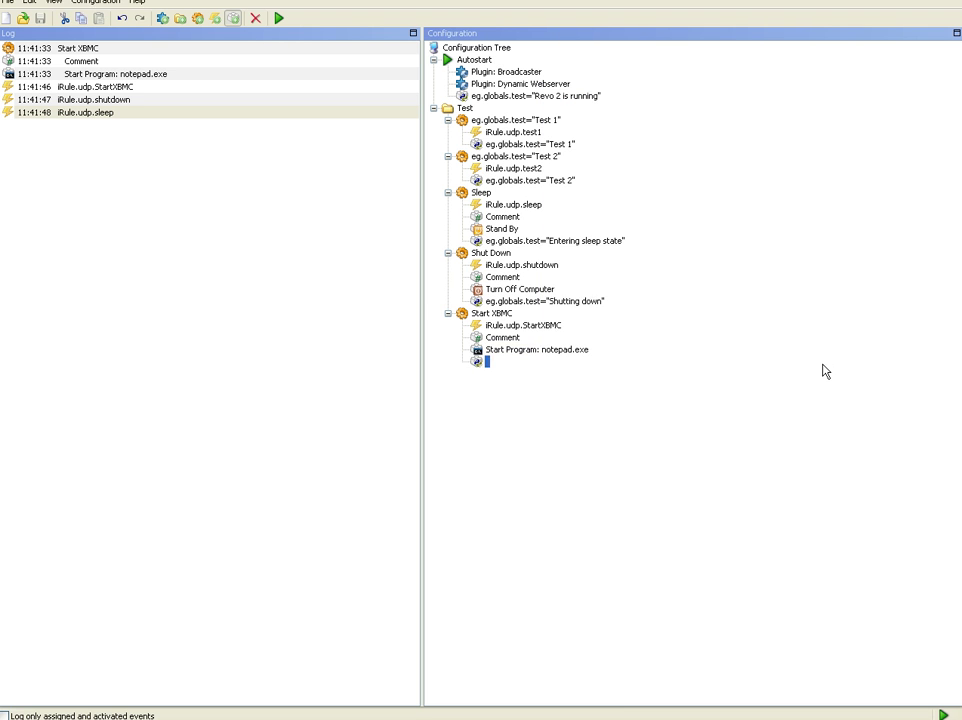
text(eg)
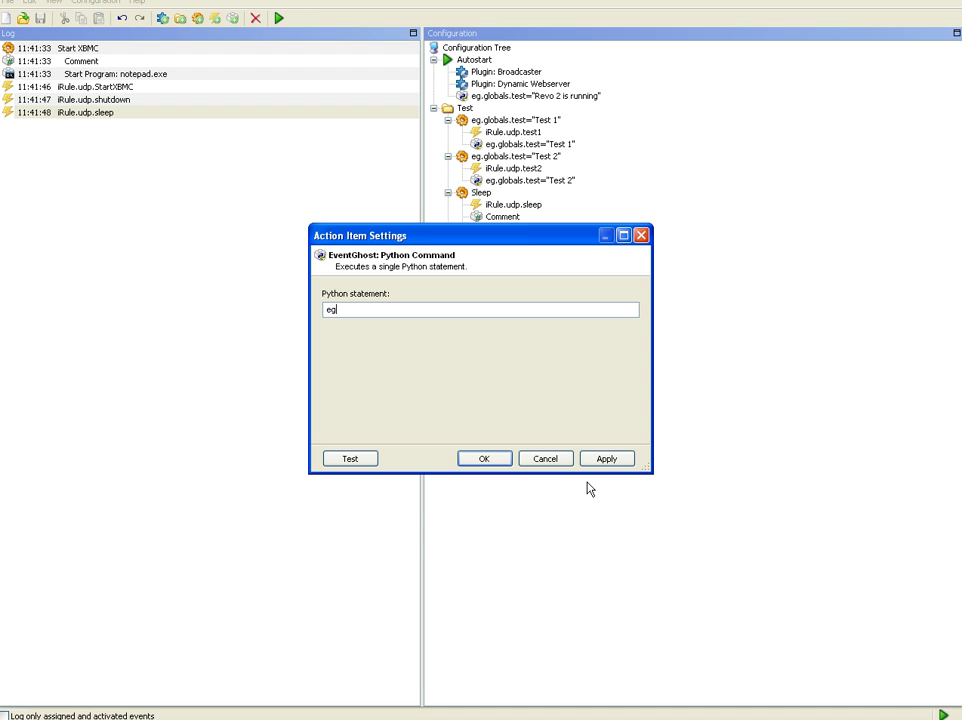
text(.globals.test="Starting XBM)
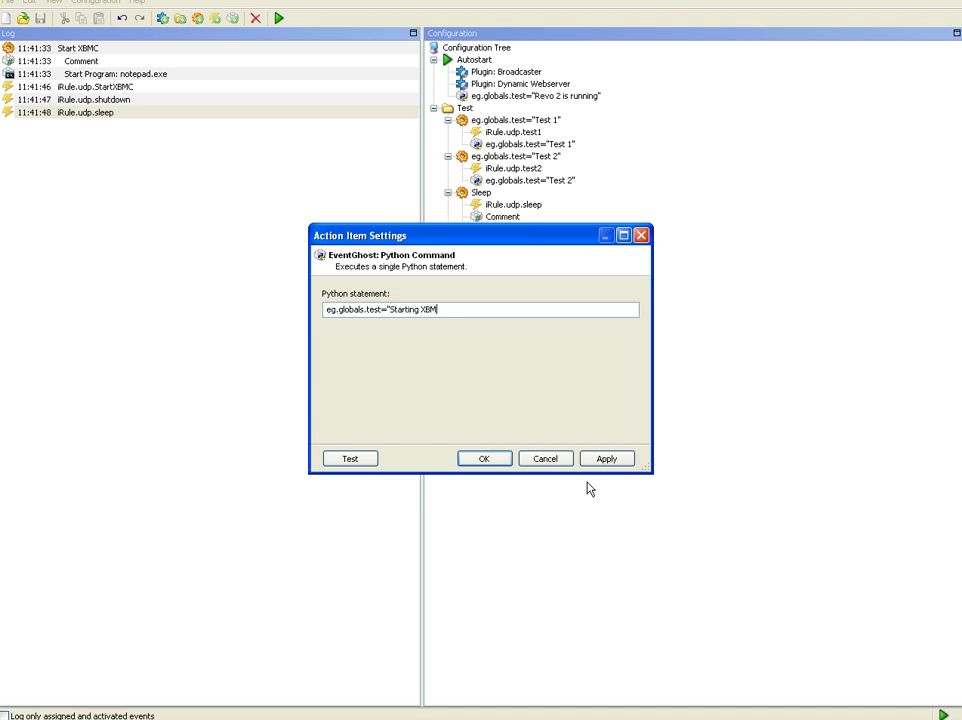
text(C")
click(484, 458)
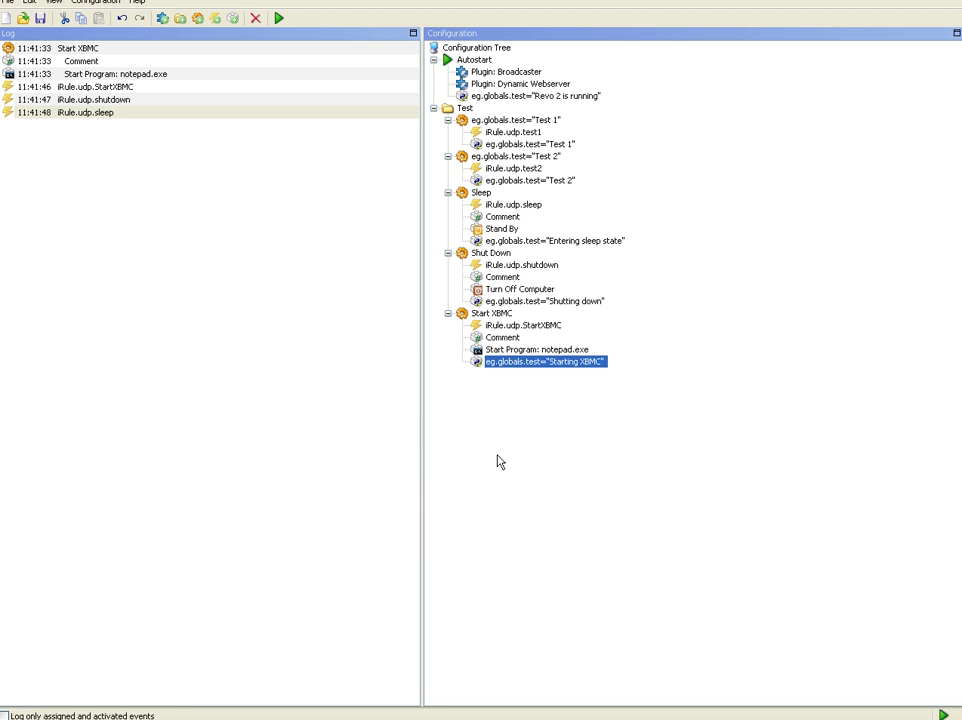
Test the complete Start XBMC macro by executing it, close the Notepad window it opens, and save the configuration.
click(494, 314)
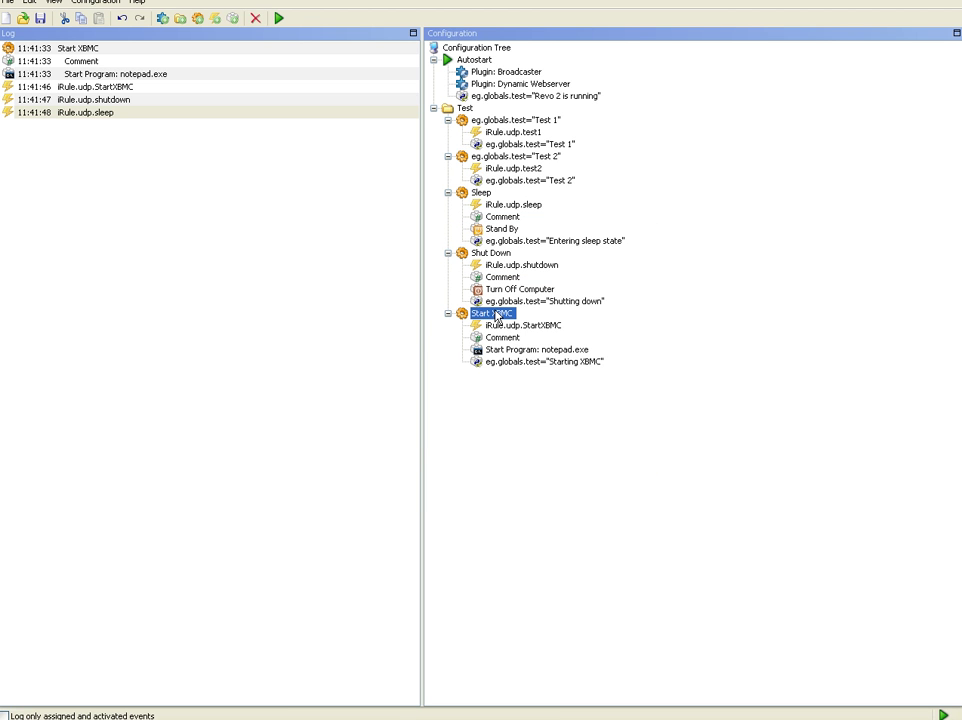
click(280, 19)
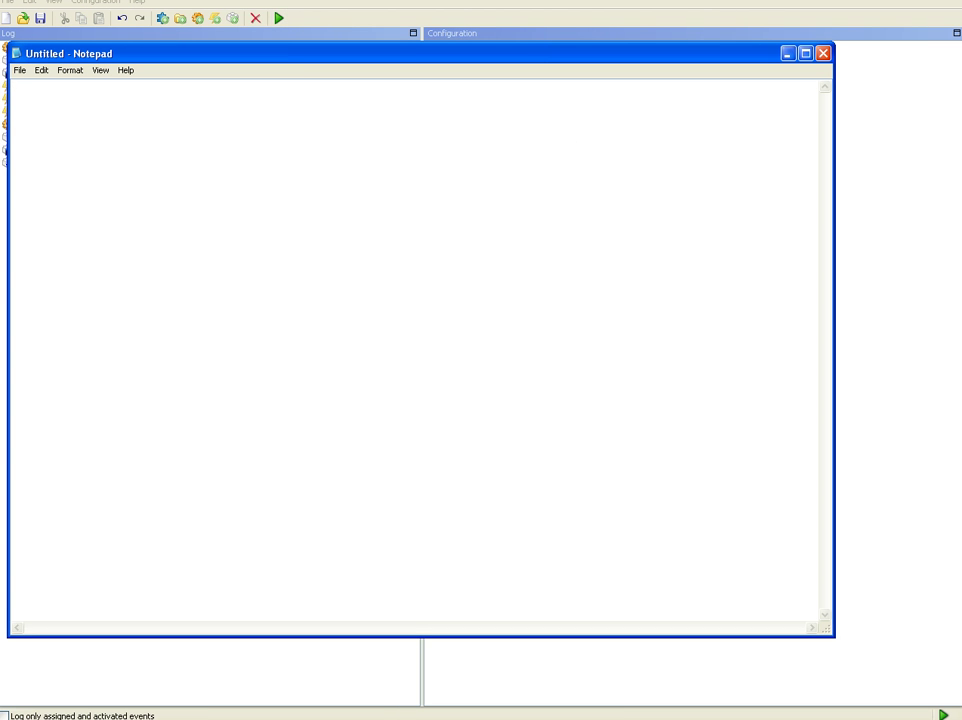
click(823, 54)
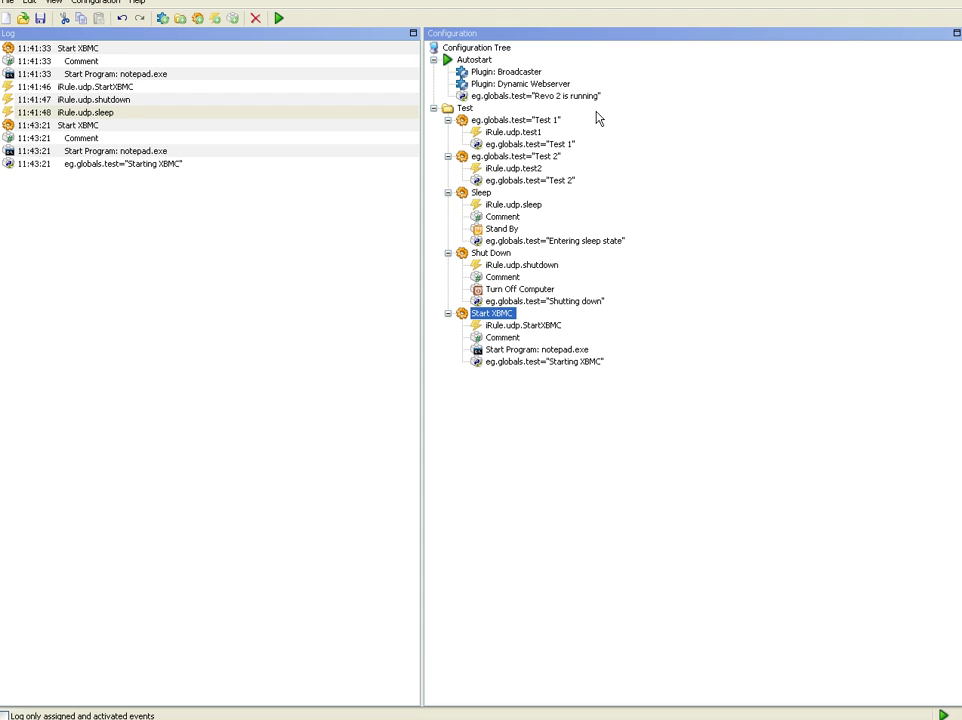
click(39, 19)
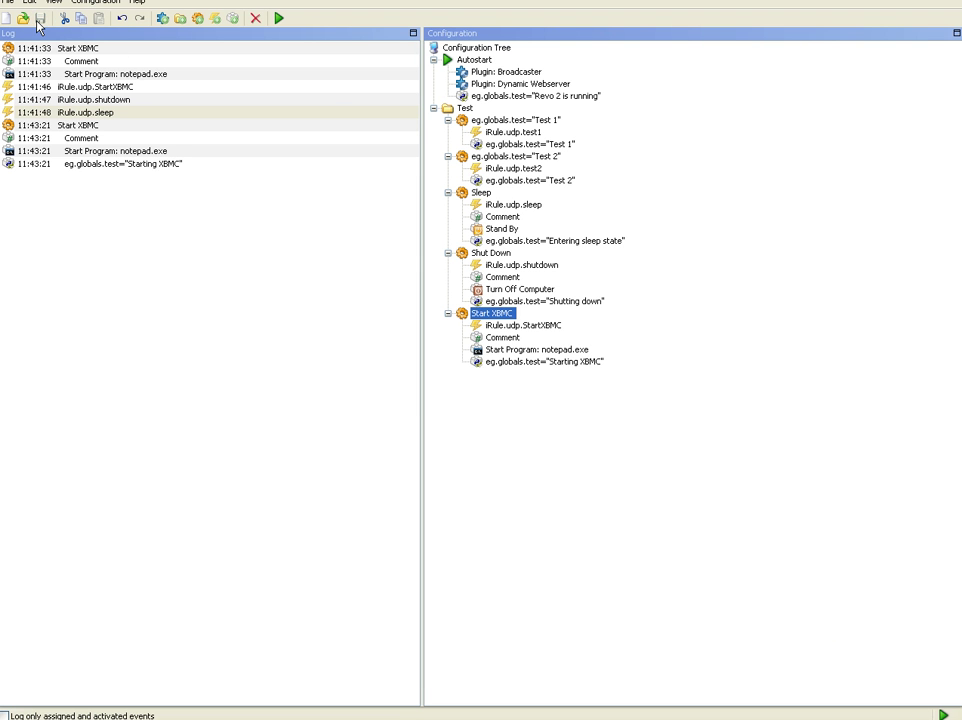